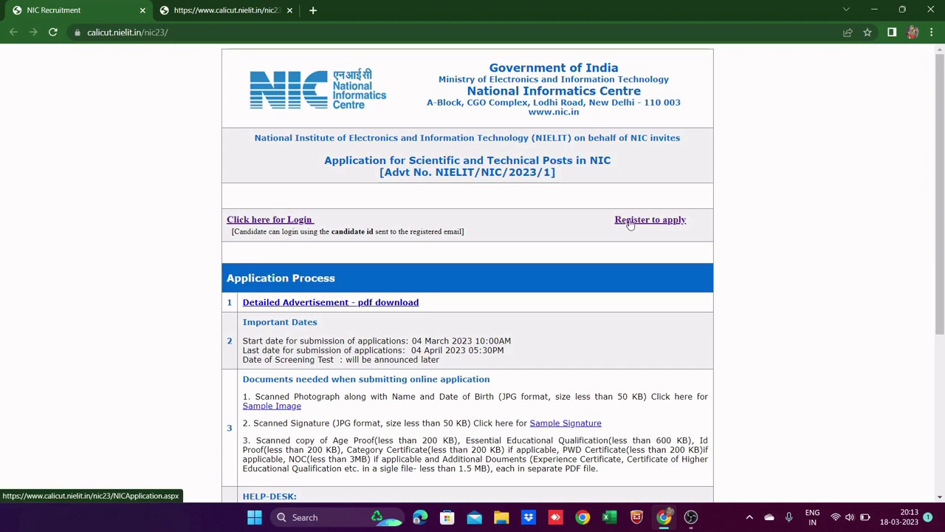
Step: Open the registration page from the NIC recruitment page and look over the New User Registration form
left_click(627, 220)
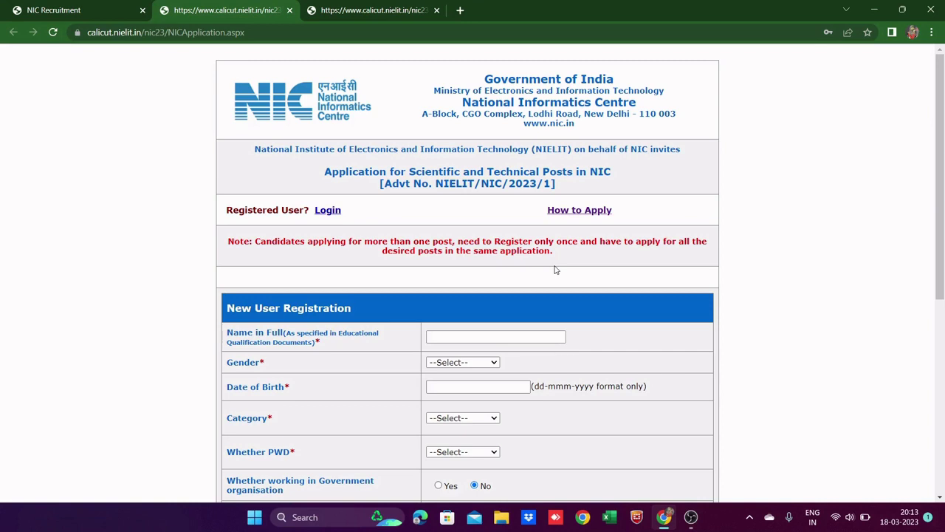
scroll(556, 270, "down", 1)
scroll(556, 270, "down", 2)
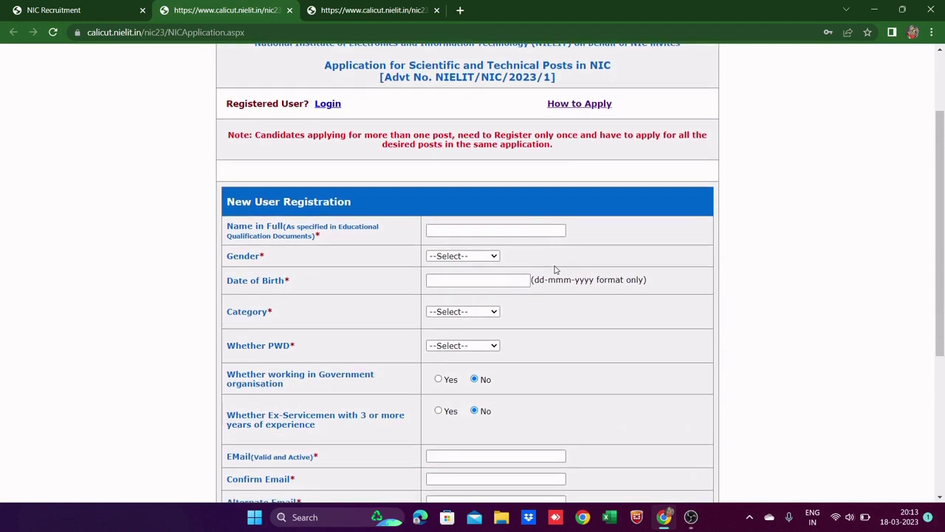
scroll(556, 270, "down", 3)
scroll(556, 270, "up", 4)
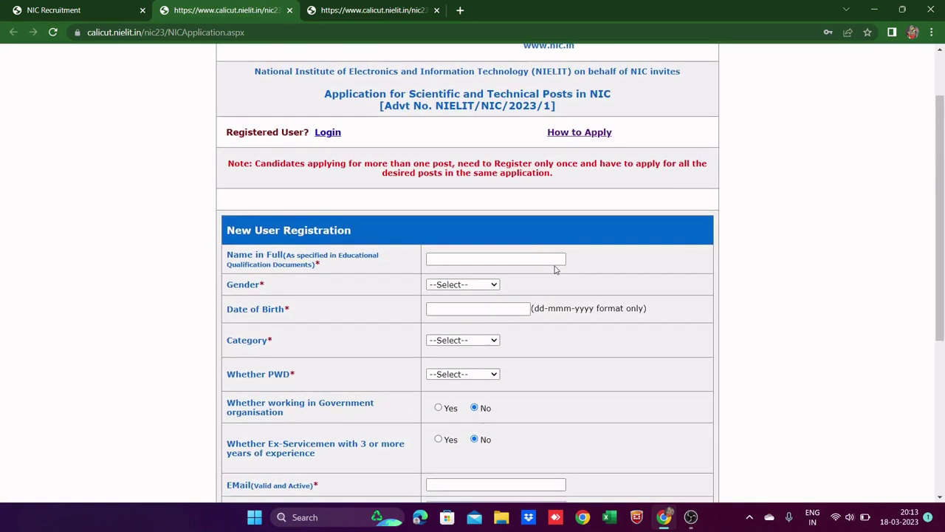
scroll(556, 270, "up", 1)
scroll(396, 262, "down", 2)
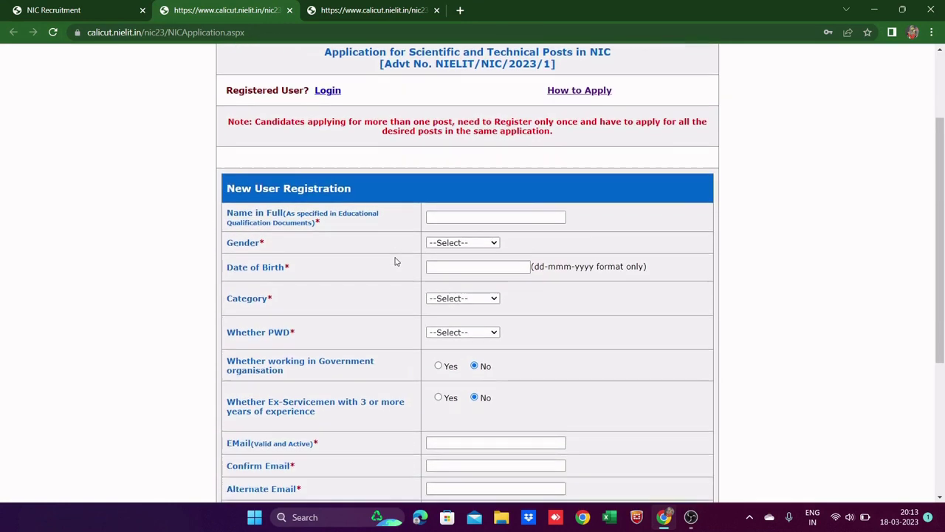
scroll(395, 262, "down", 2)
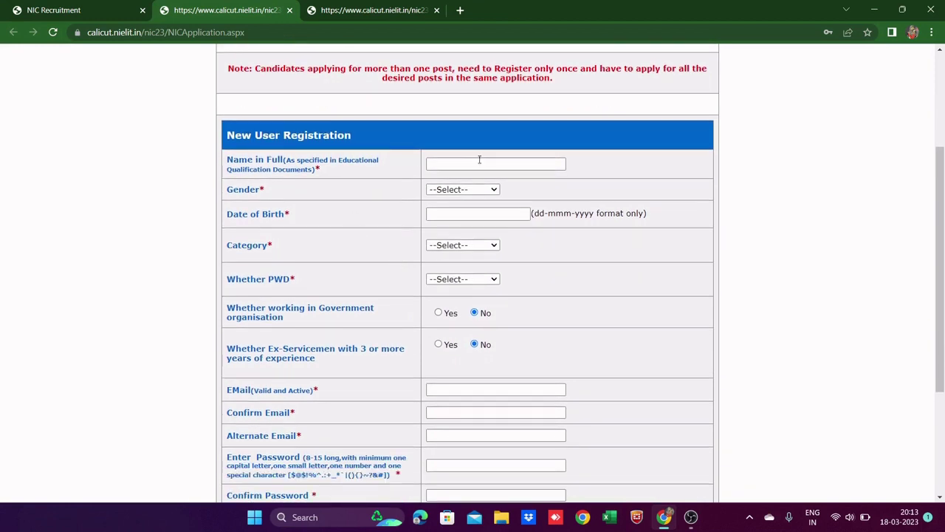
Step: Examine the name and date of birth fields and the category and PWD options in the registration form
left_click(439, 166)
left_click(462, 212)
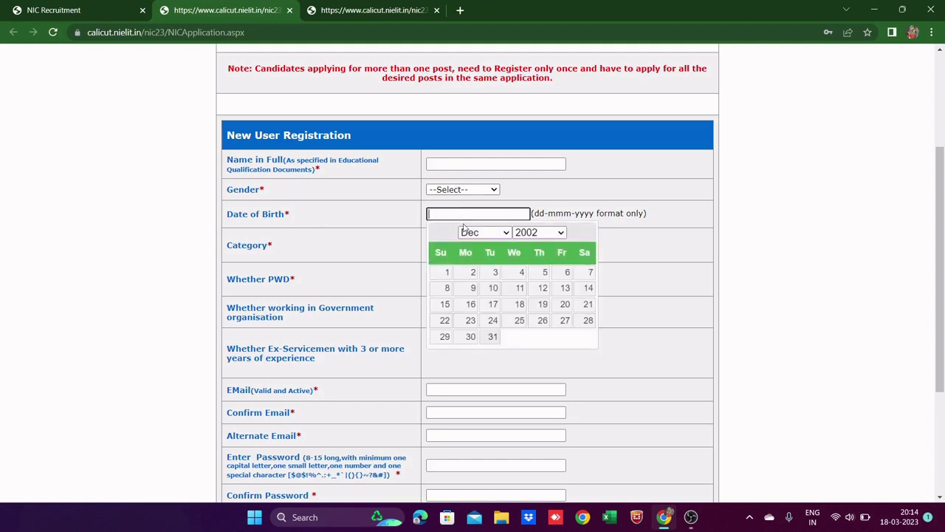
left_click(369, 252)
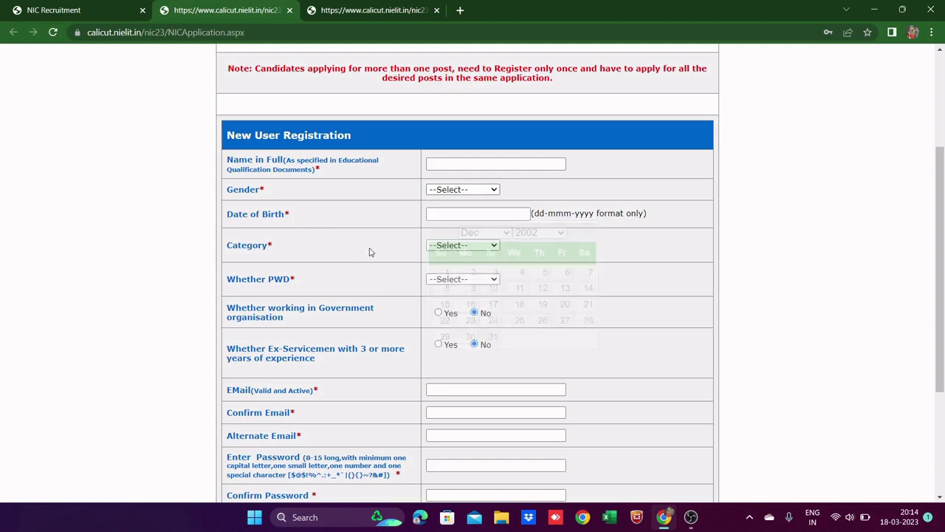
left_click(480, 249)
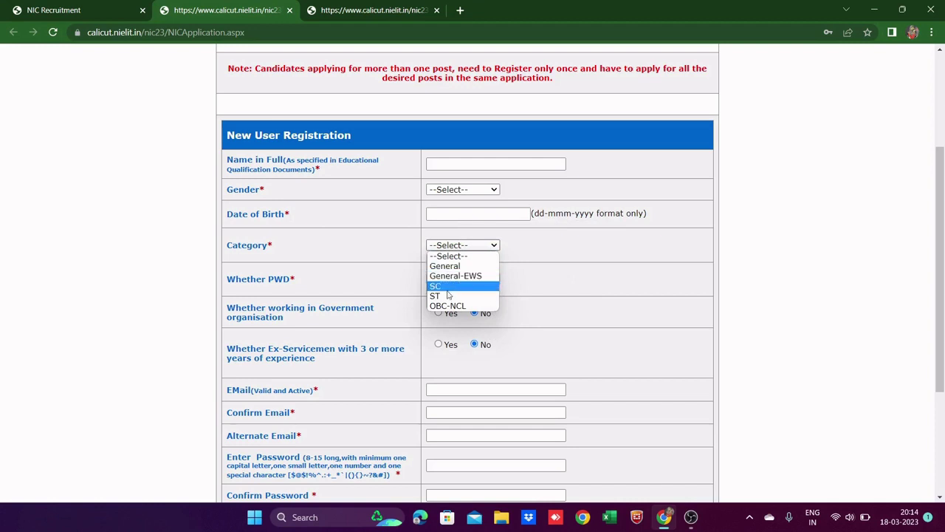
left_click(386, 256)
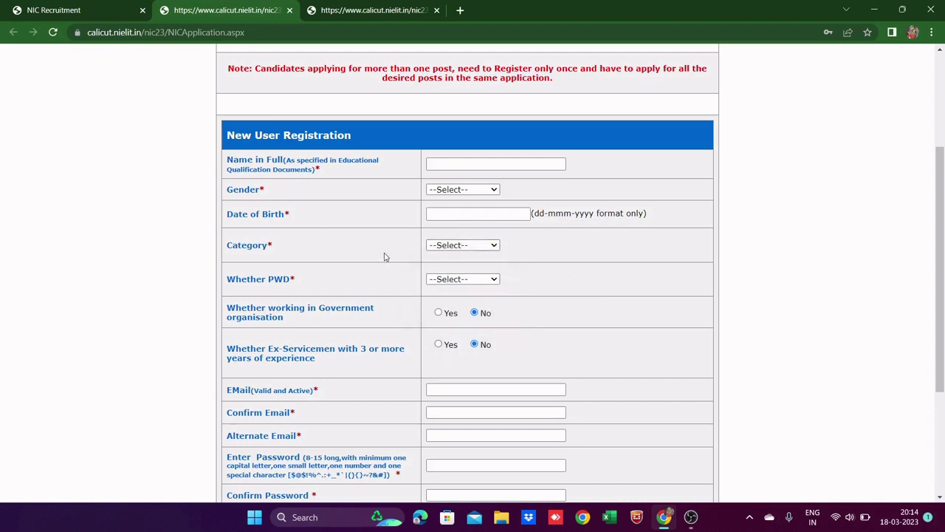
left_click(478, 279)
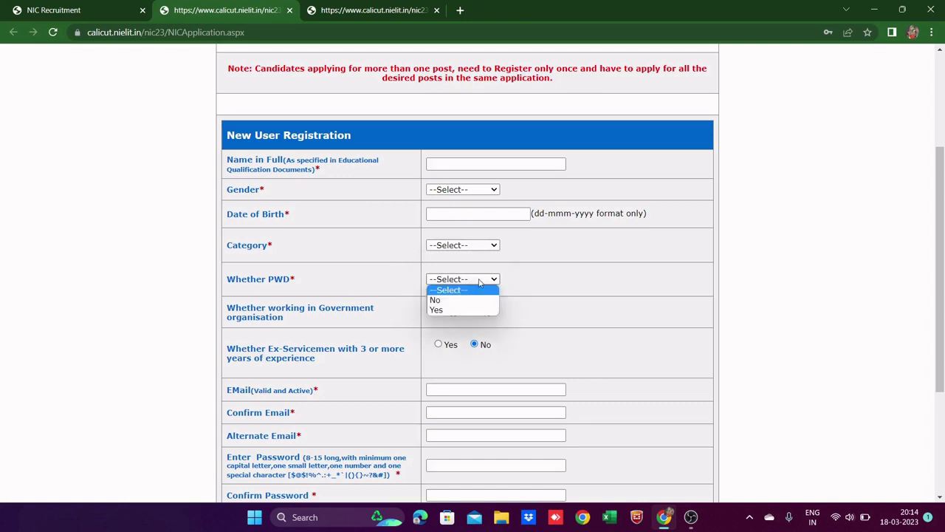
left_click(404, 264)
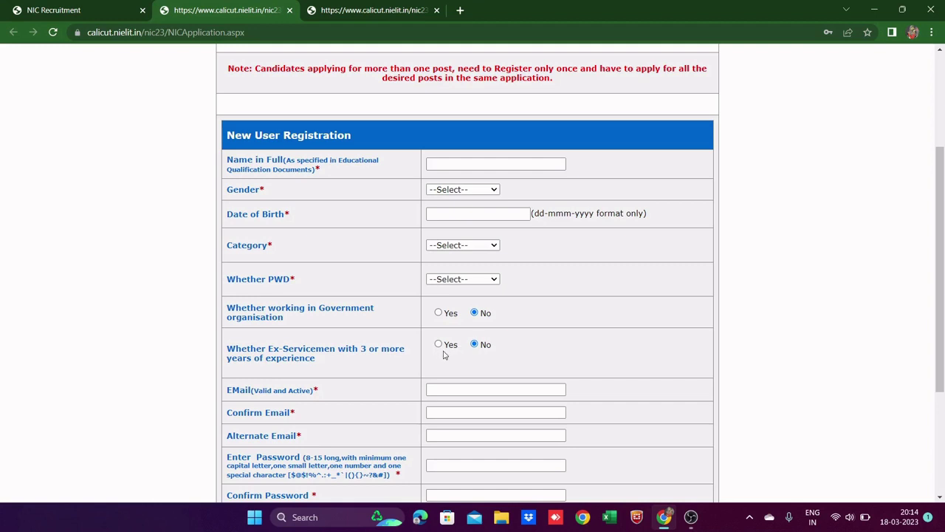
Step: Examine the email, confirm email, alternate email and password fields of the registration form
scroll(444, 355, "down", 1)
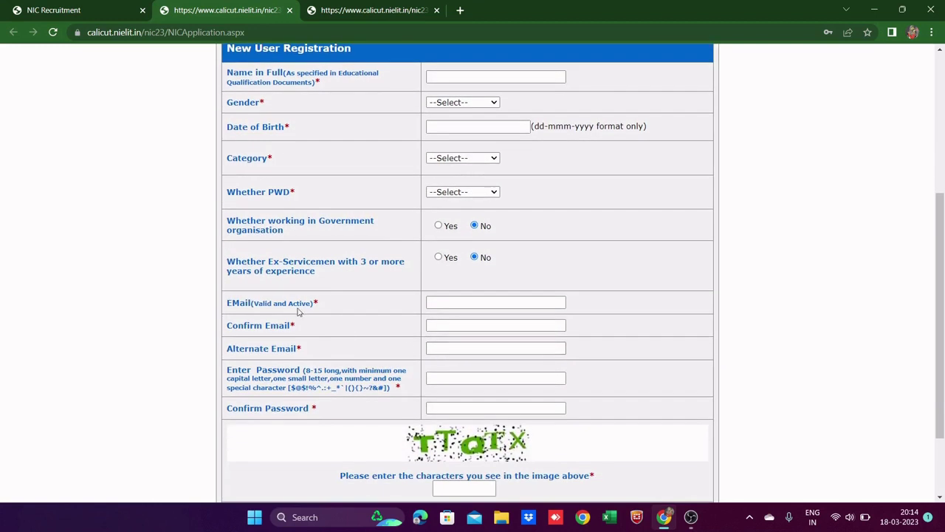
left_click(458, 304)
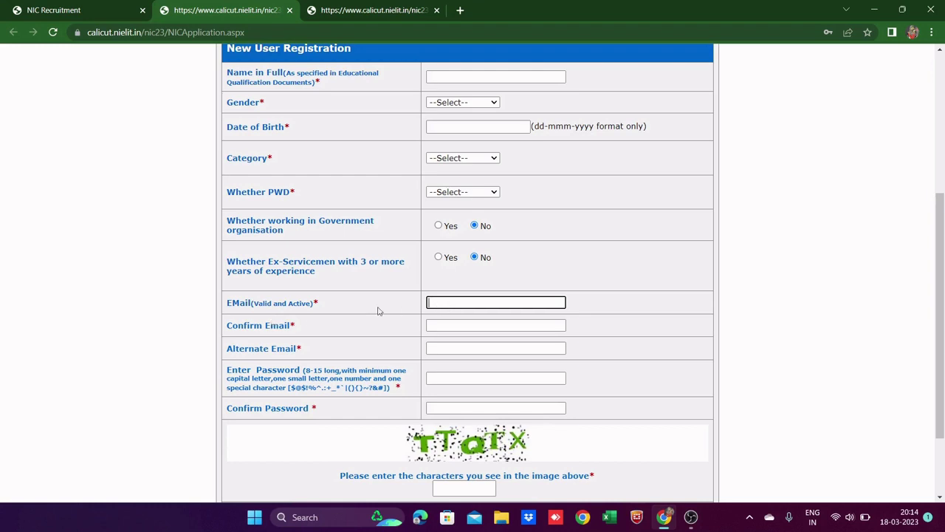
left_click(443, 325)
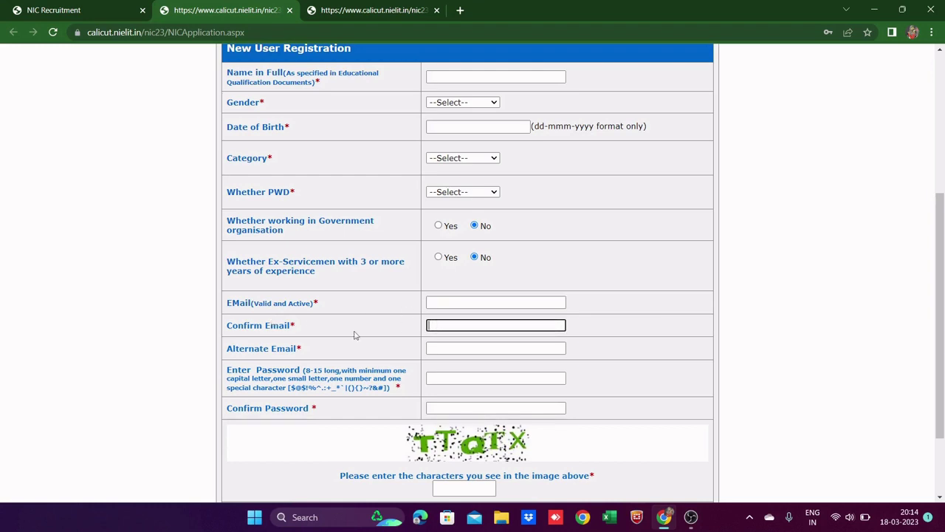
left_click(463, 351)
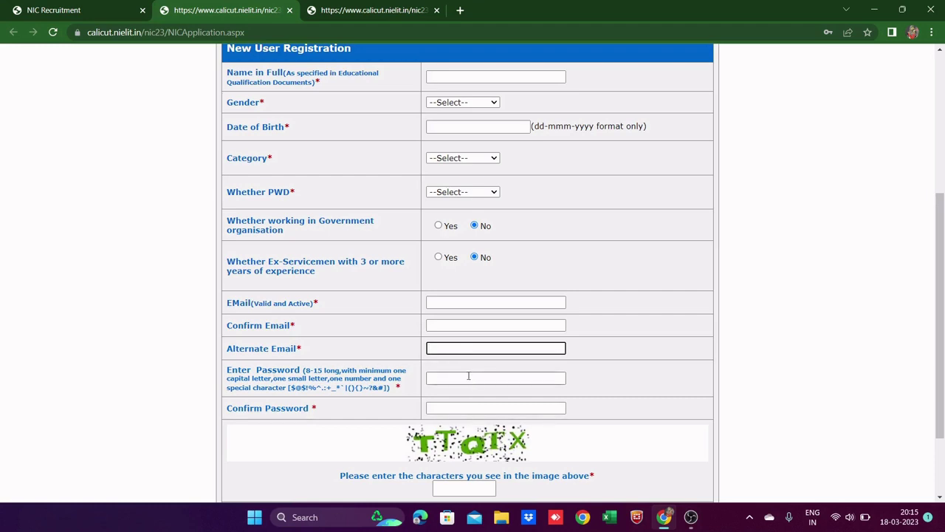
left_click(505, 380)
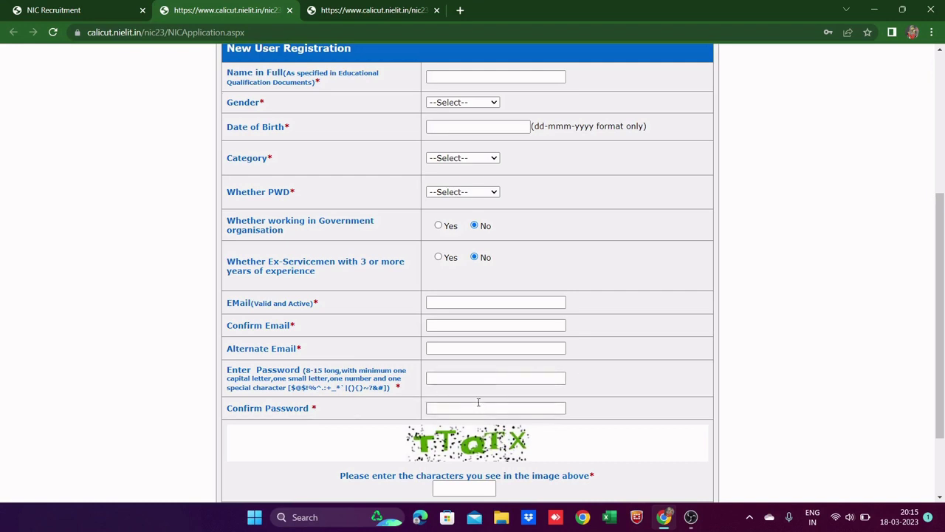
Step: Review the whole registration form, from the applicant details through the captcha and the final registration option
scroll(613, 444, "down", 2)
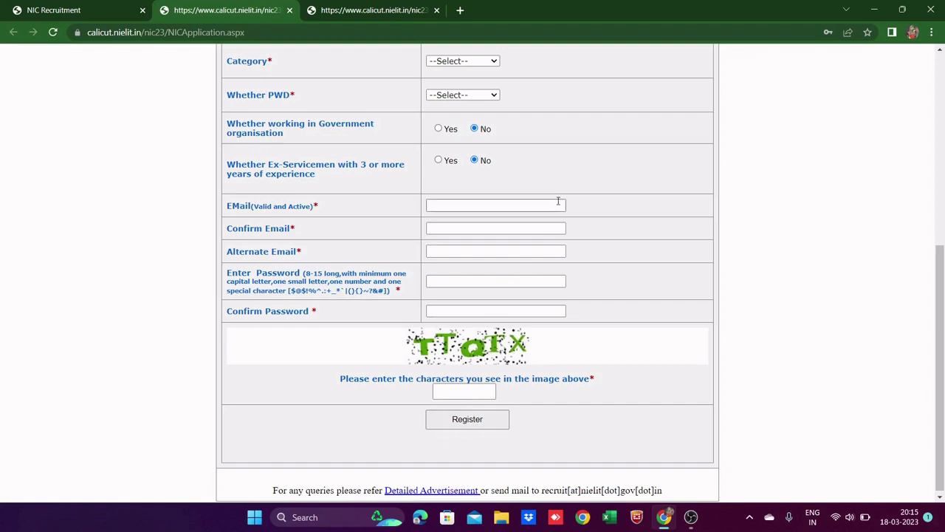
scroll(559, 202, "up", 4)
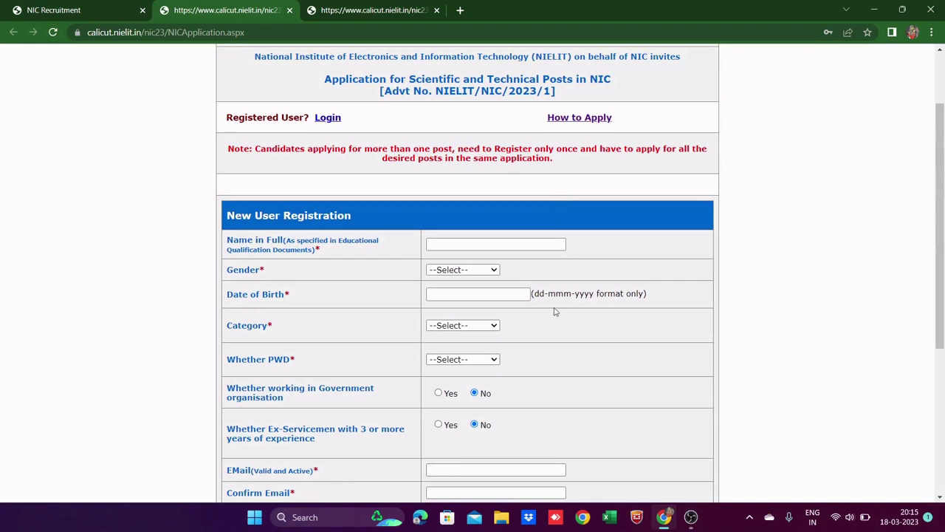
scroll(556, 311, "down", 3)
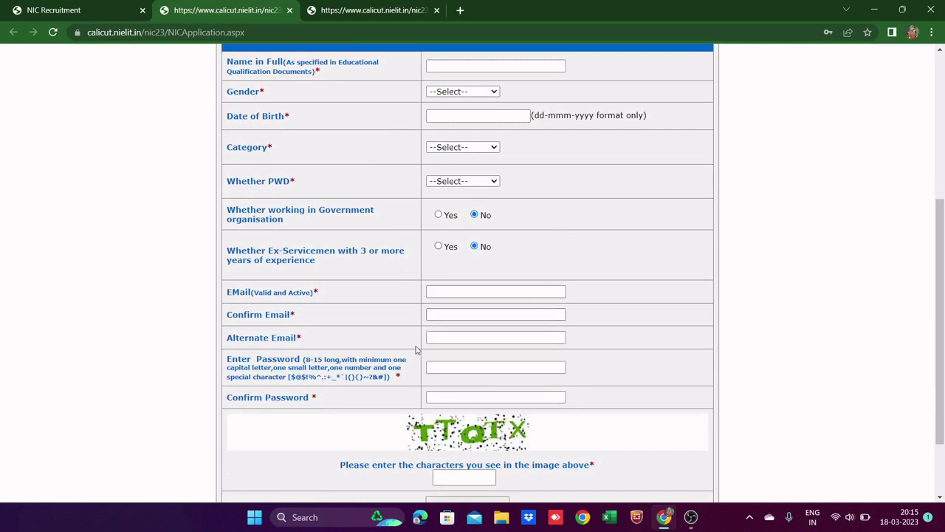
left_click(442, 314)
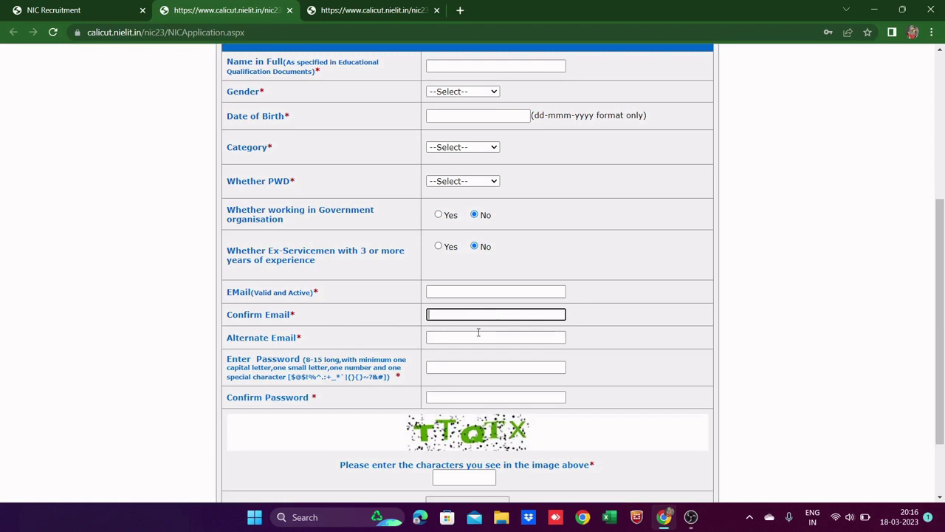
scroll(407, 181, "up", 2)
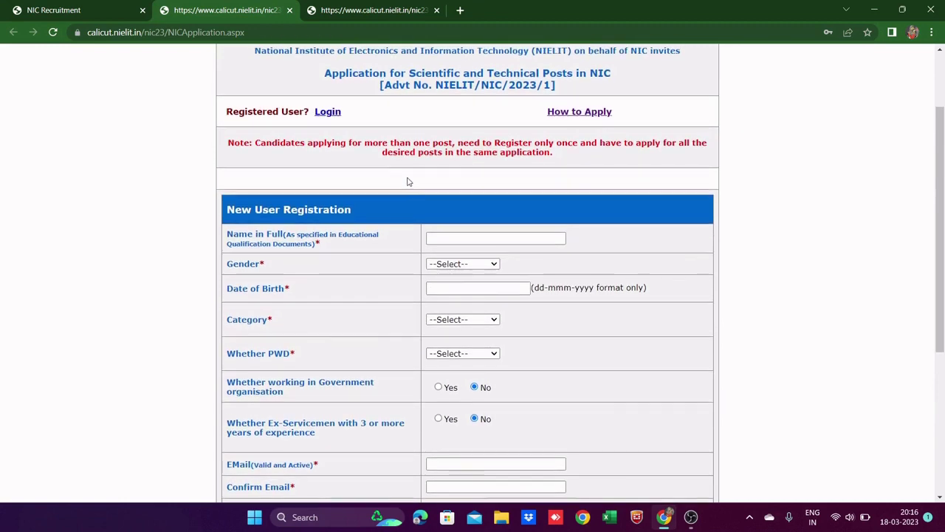
scroll(386, 253, "down", 2)
scroll(386, 254, "down", 1)
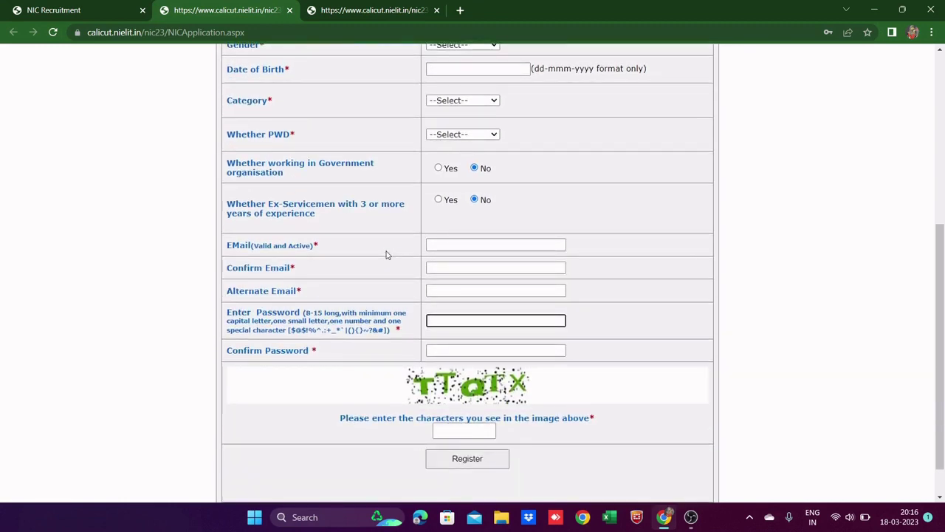
scroll(382, 303, "up", 3)
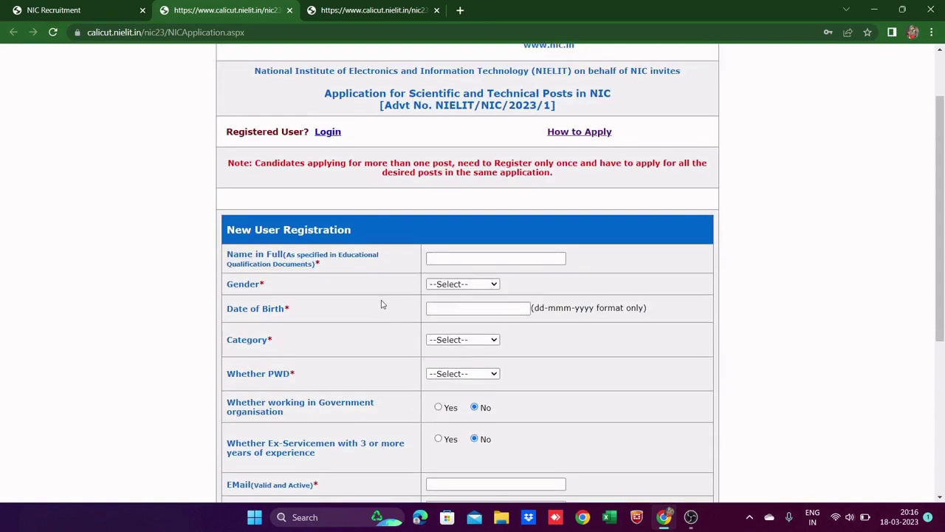
scroll(382, 303, "down", 2)
scroll(382, 304, "down", 1)
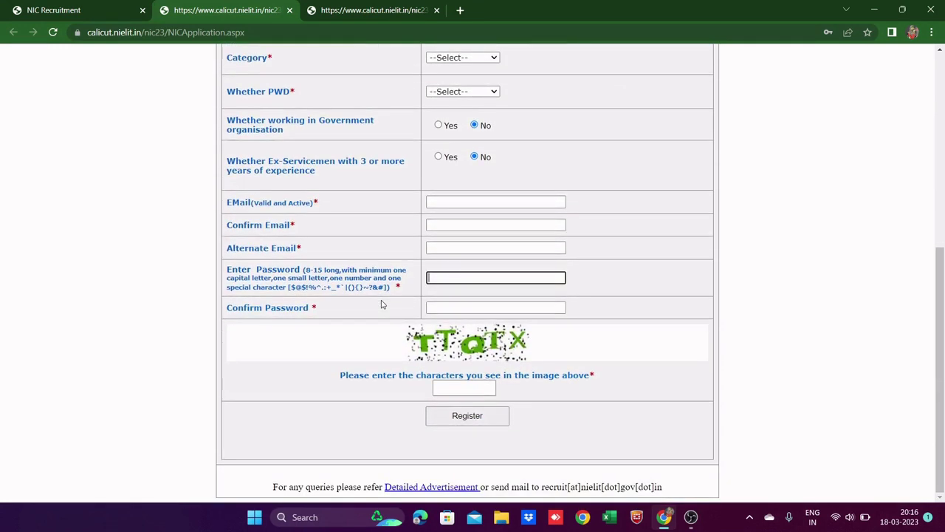
scroll(528, 175, "up", 2)
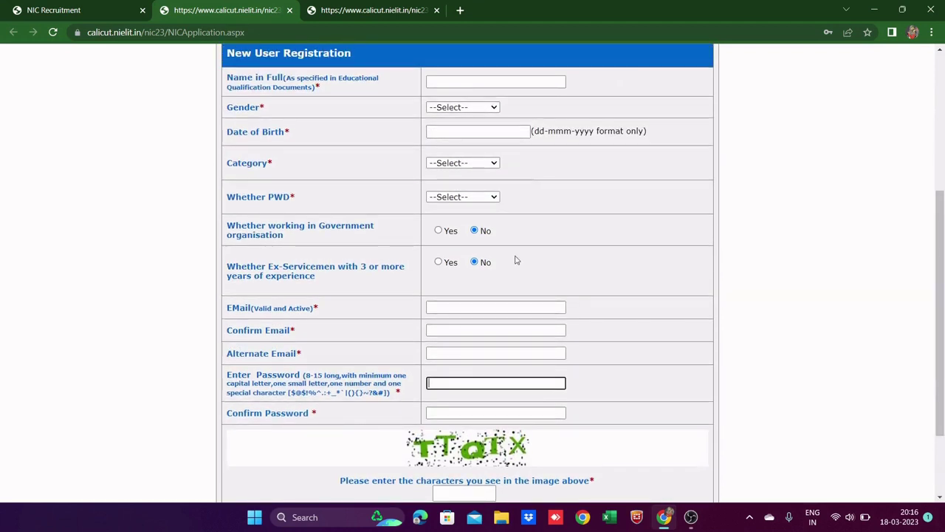
scroll(516, 259, "down", 2)
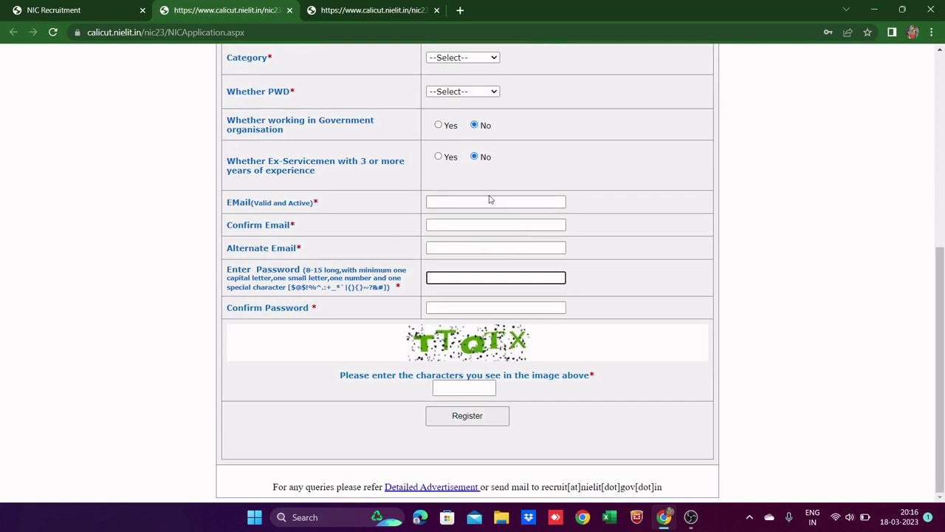
scroll(490, 200, "up", 5)
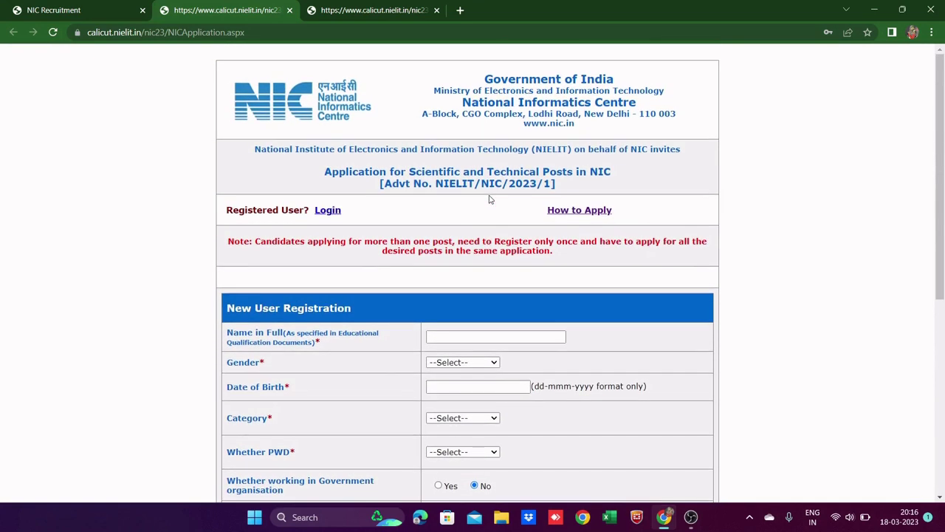
scroll(489, 200, "down", 5)
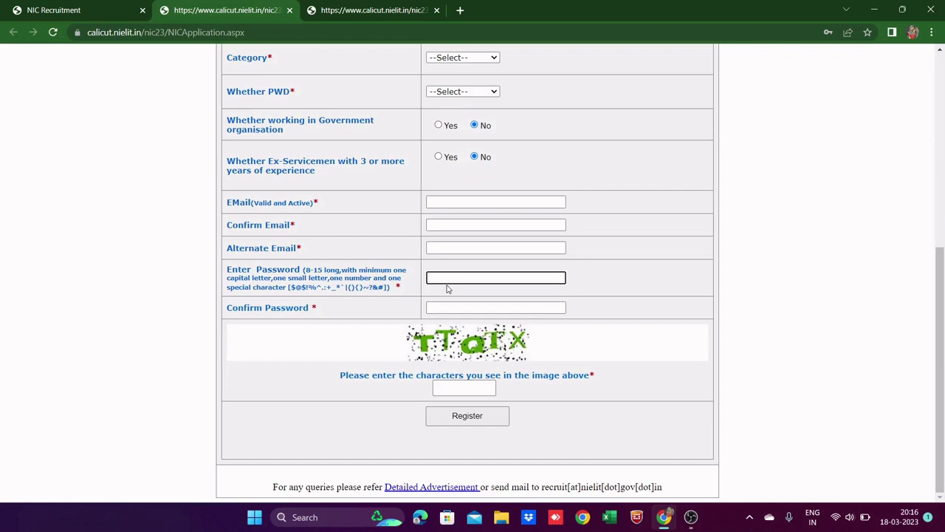
Step: Return to the NIC Recruitment page and locate the candidate login link
scroll(446, 288, "up", 5)
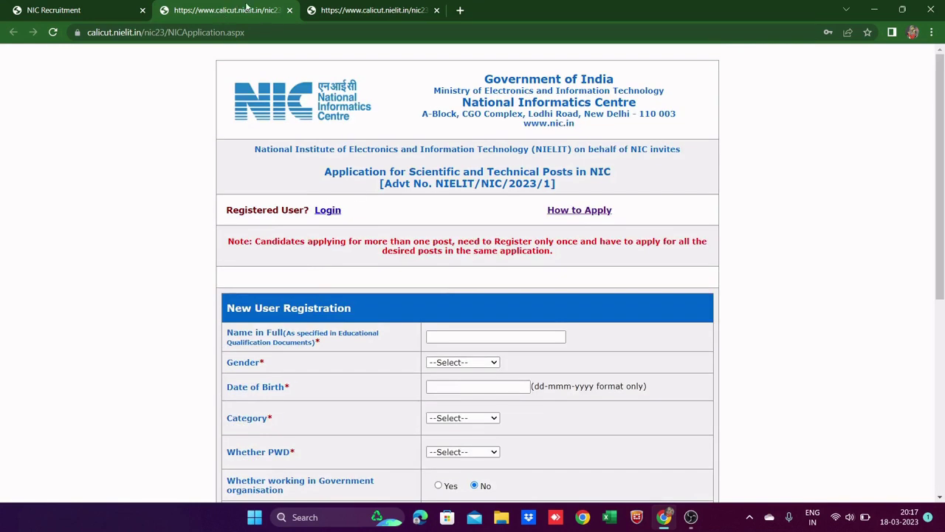
left_click(109, 9)
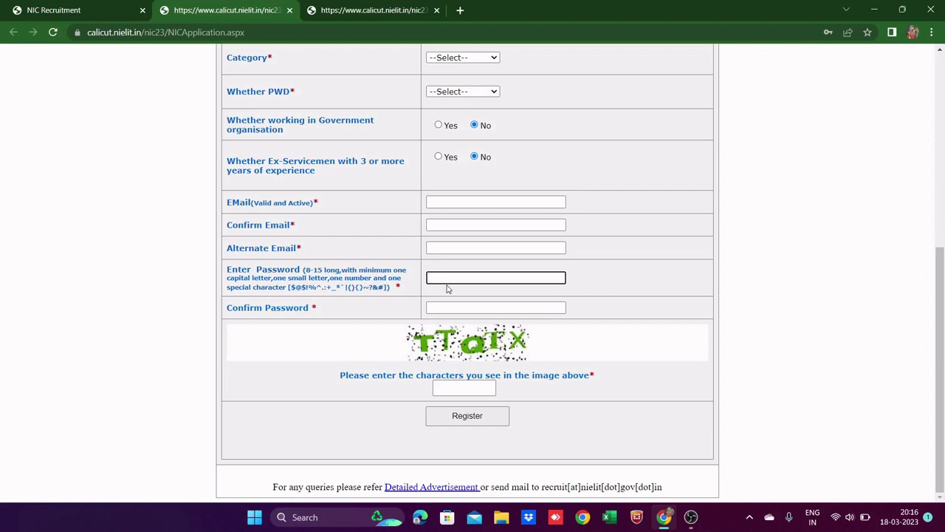
scroll(447, 289, "up", 5)
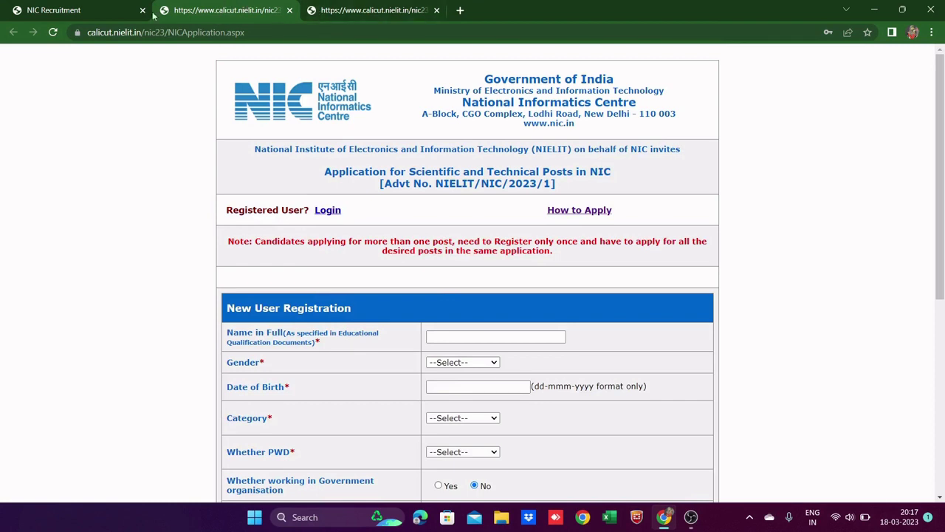
left_click(109, 9)
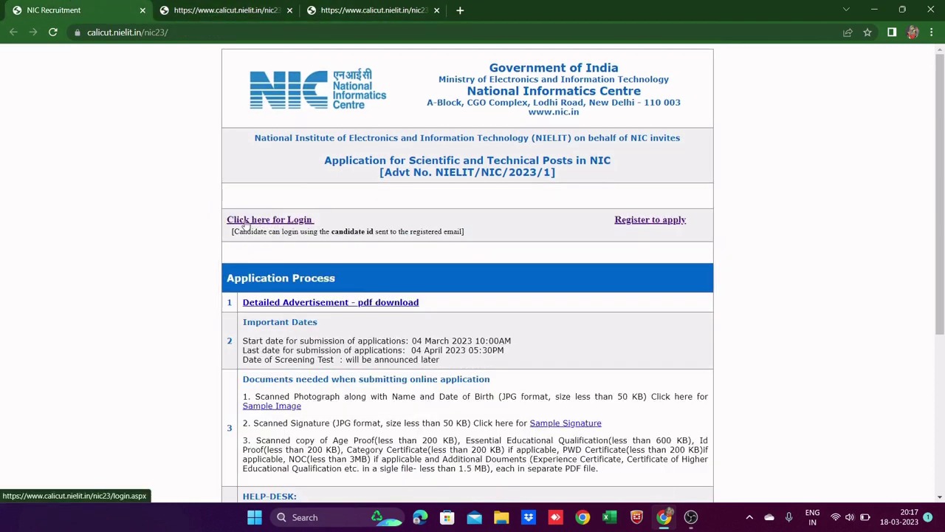
Step: Switch to the registered candidate's application home page and accept the declaration that the provided information is authentic, complete and correct
left_click(359, 16)
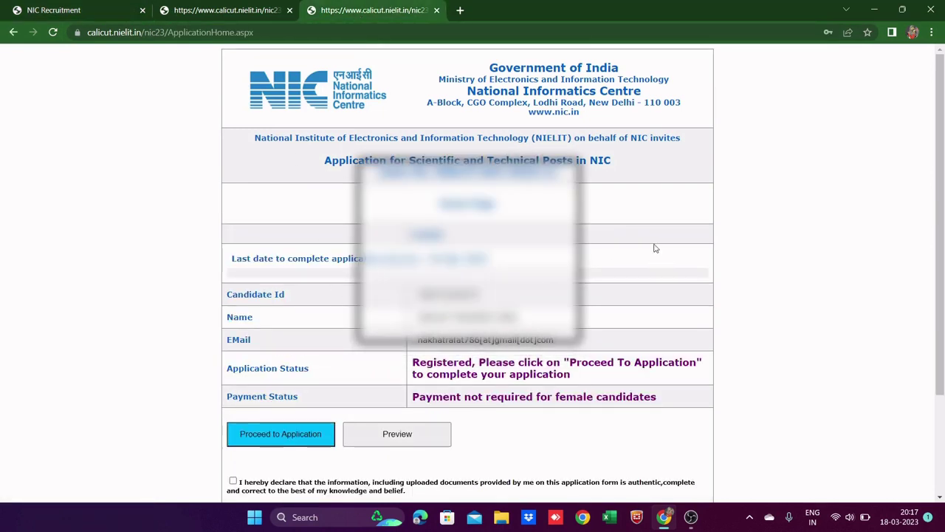
scroll(653, 248, "down", 1)
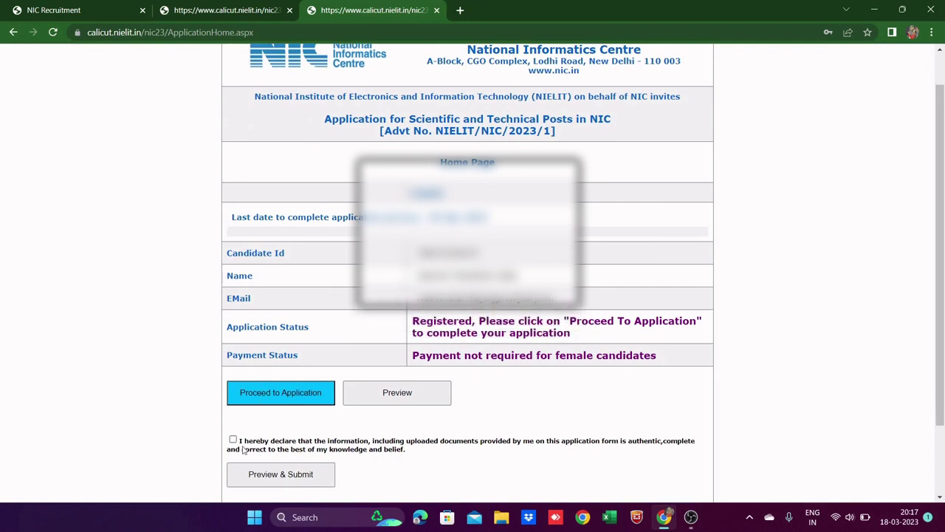
scroll(295, 435, "down", 2)
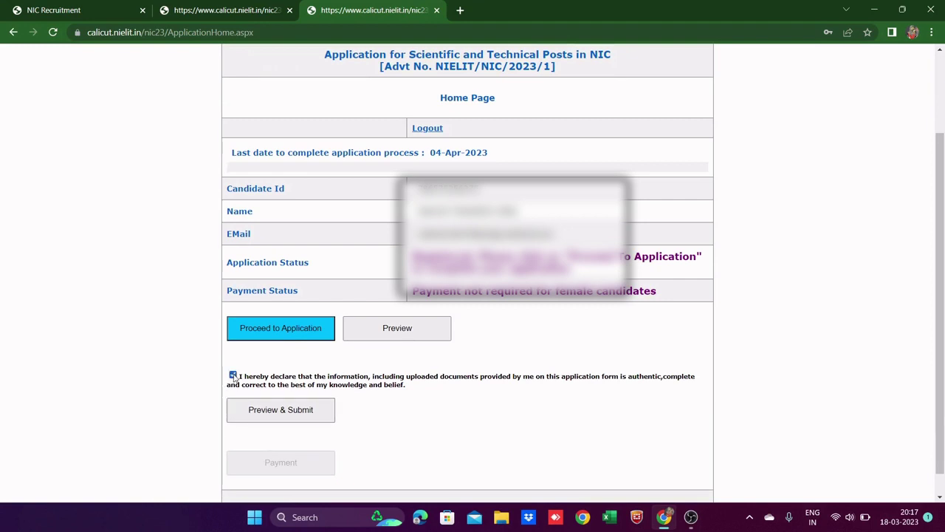
Step: Open the application's personal information form and mark the address for communication as the same as the permanent address
left_click(277, 408)
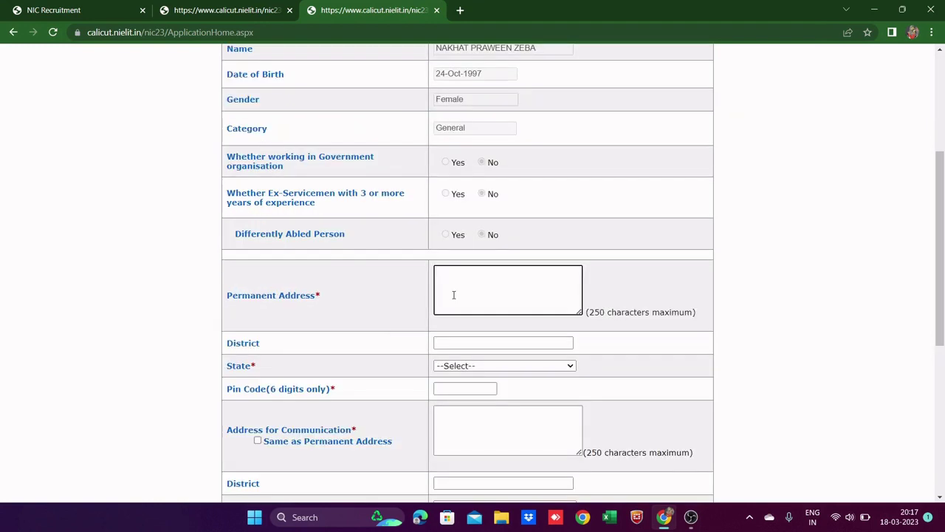
left_click(464, 344)
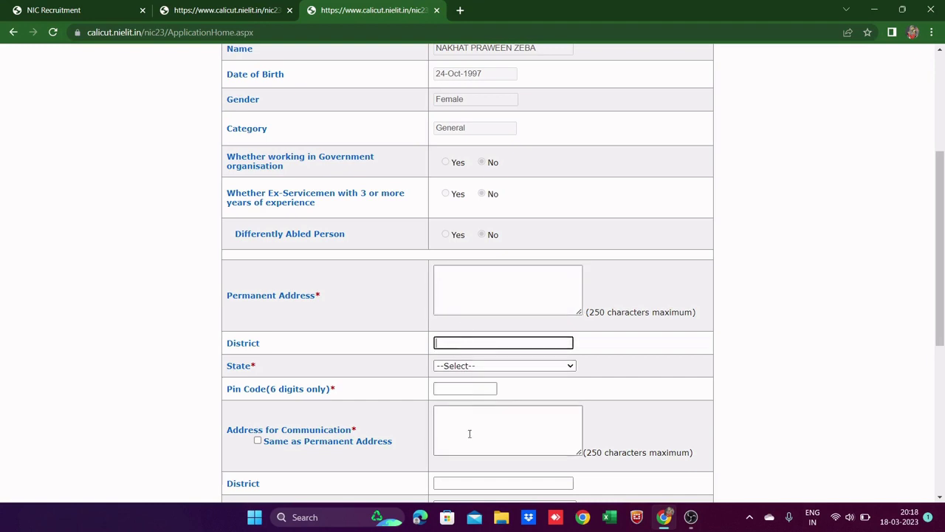
scroll(469, 433, "down", 1)
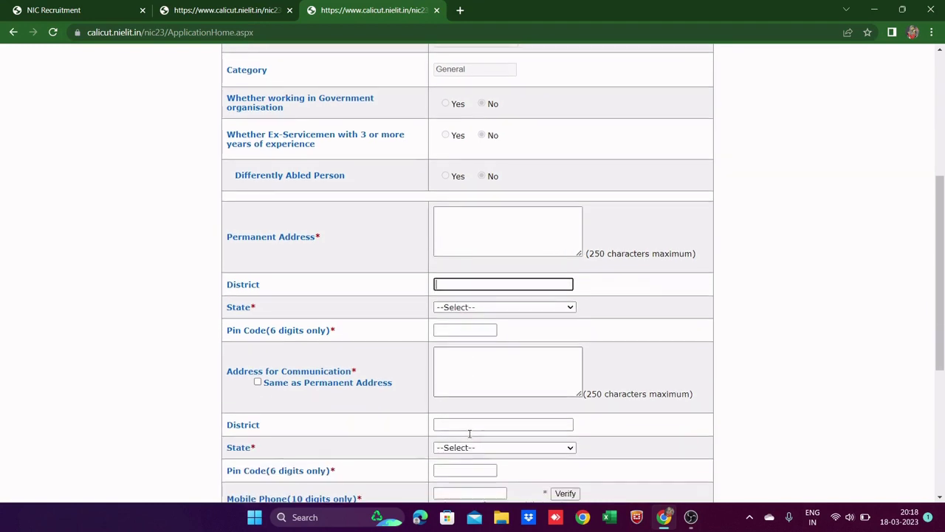
left_click(257, 383)
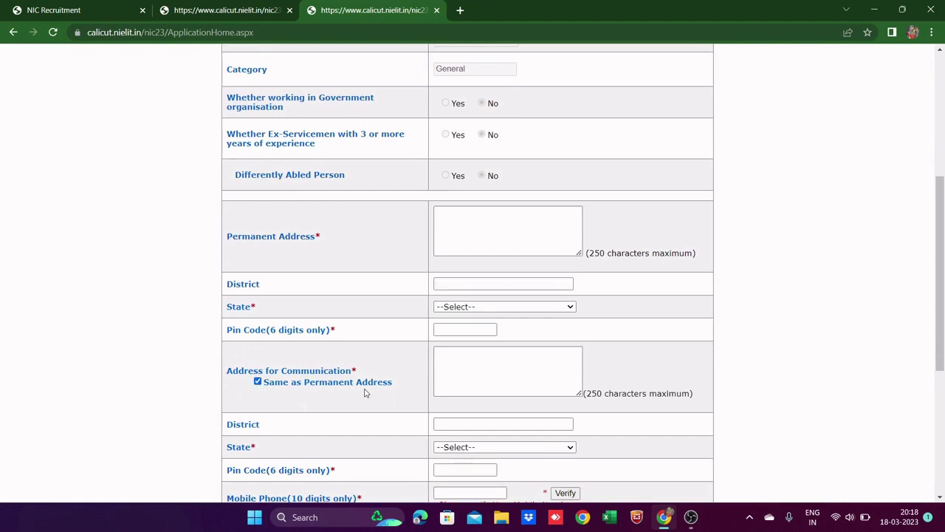
Step: Examine the mobile phone, ID type, ID number and nationality fields of the personal information form, including the ID type and nationality choices
scroll(364, 390, "down", 2)
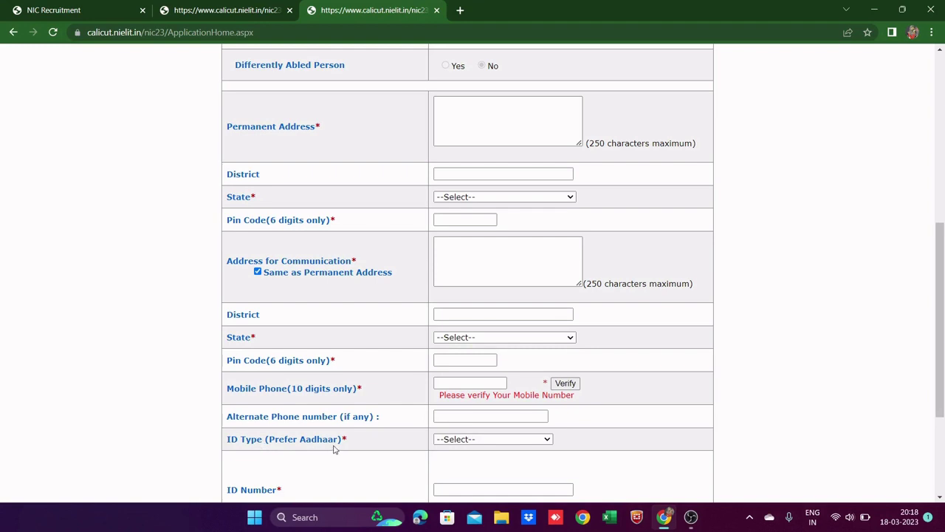
left_click(544, 440)
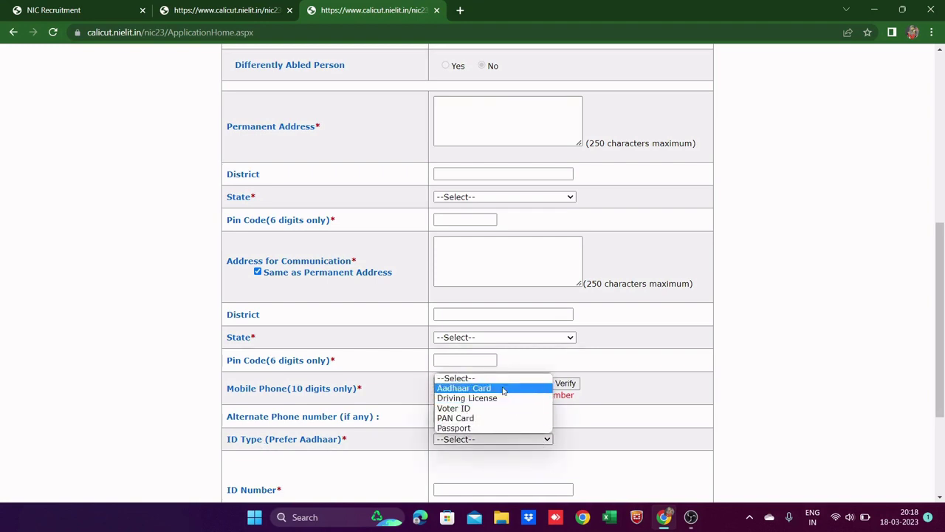
left_click(645, 444)
scroll(645, 445, "down", 1)
scroll(644, 444, "down", 1)
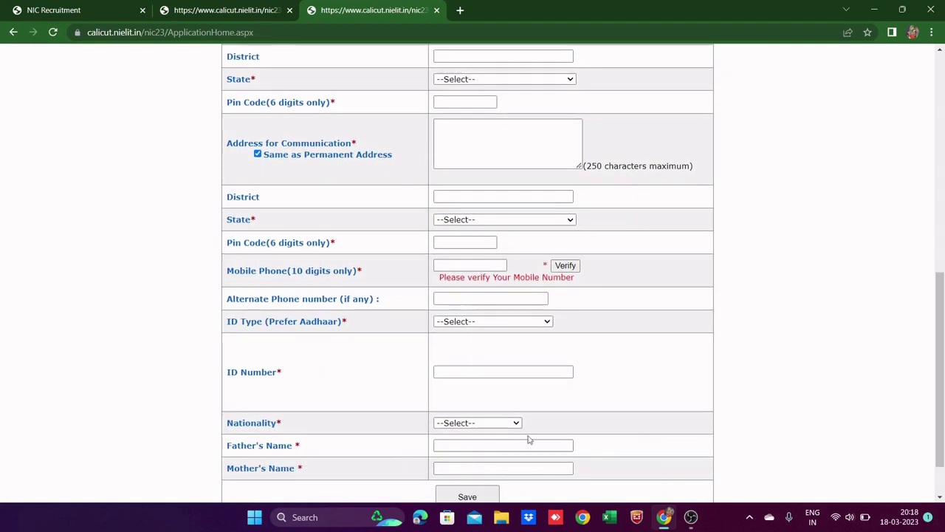
left_click(478, 371)
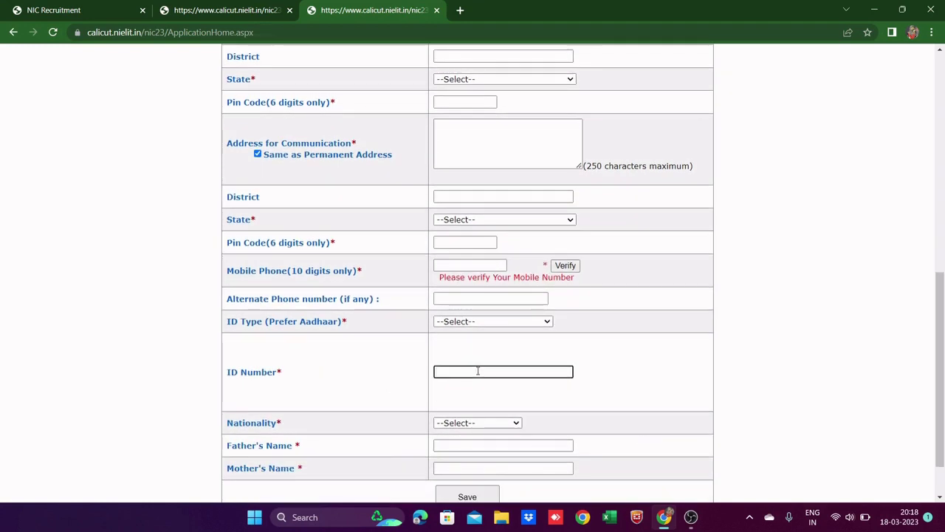
left_click(518, 425)
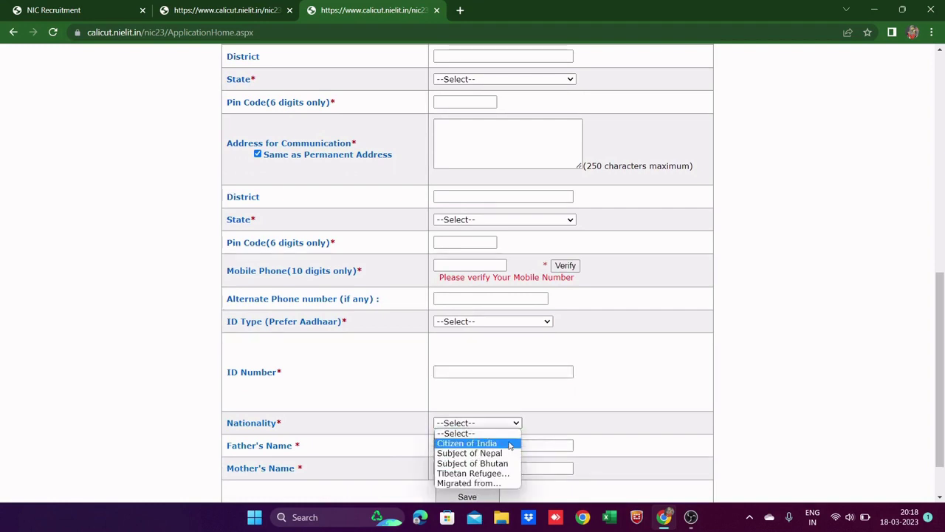
left_click(568, 387)
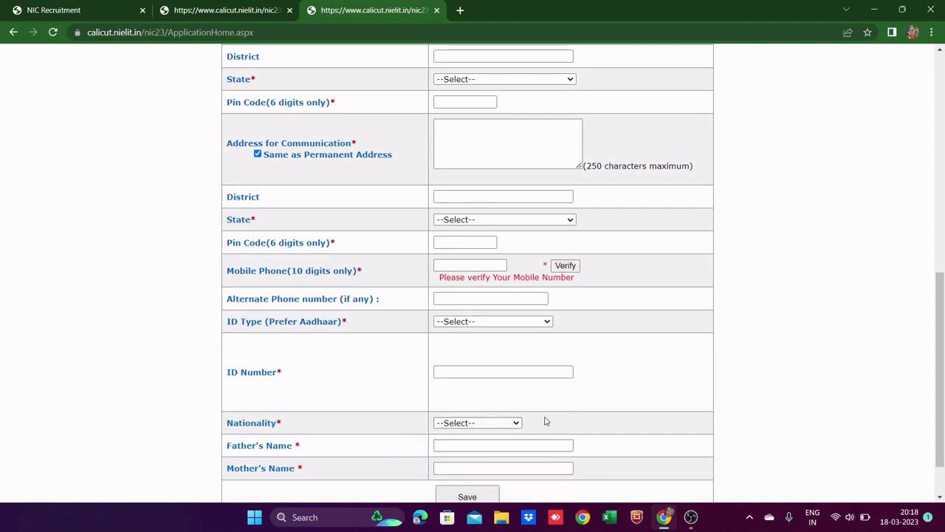
Step: Examine the father's and mother's name fields, and review the personal information form from its save option back to the section links
scroll(545, 421, "down", 1)
left_click(481, 387)
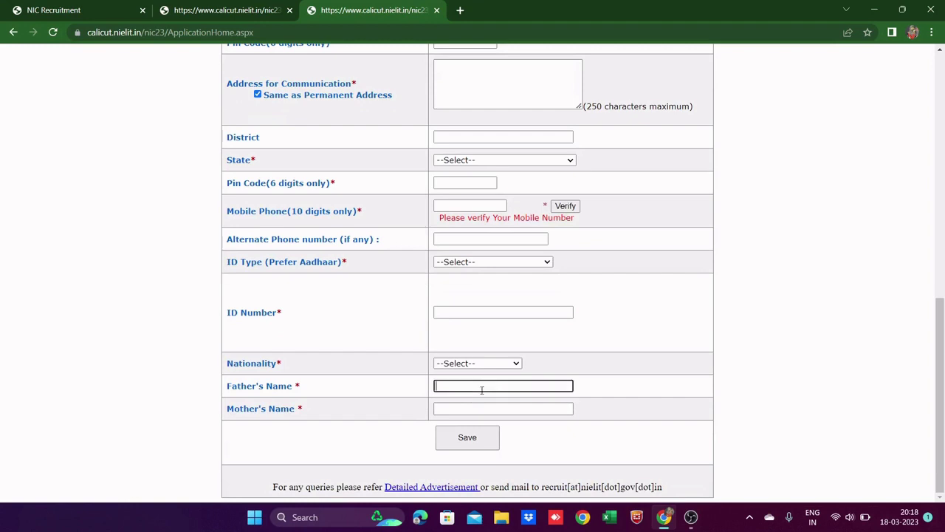
left_click(473, 407)
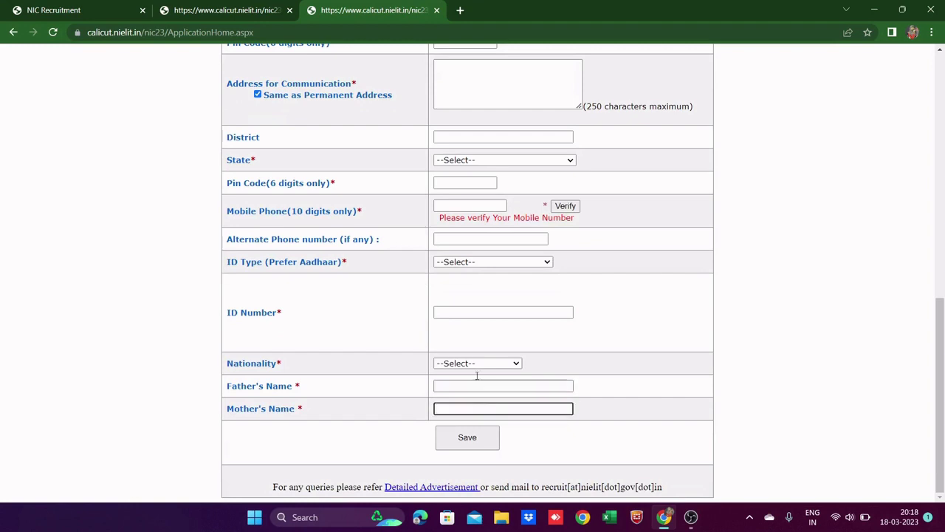
scroll(529, 268, "up", 1)
scroll(529, 267, "up", 2)
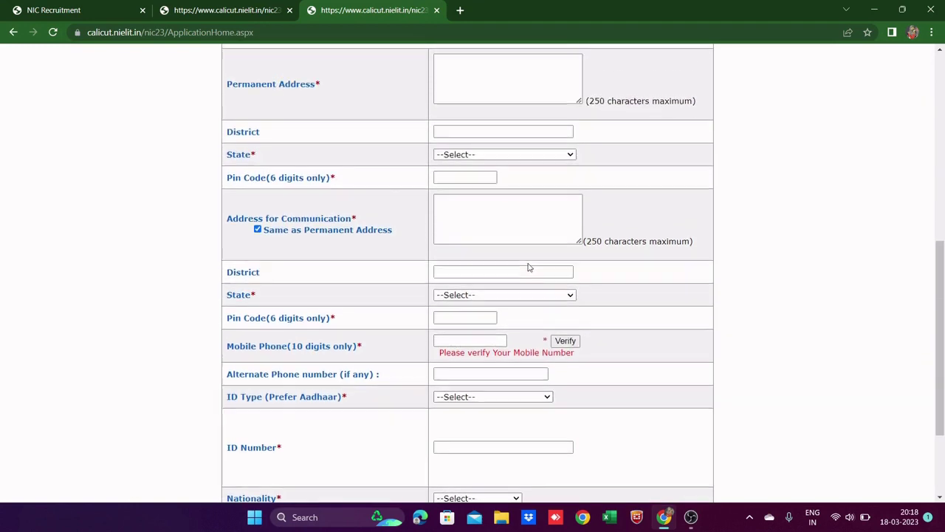
scroll(529, 264, "down", 1)
scroll(528, 264, "down", 2)
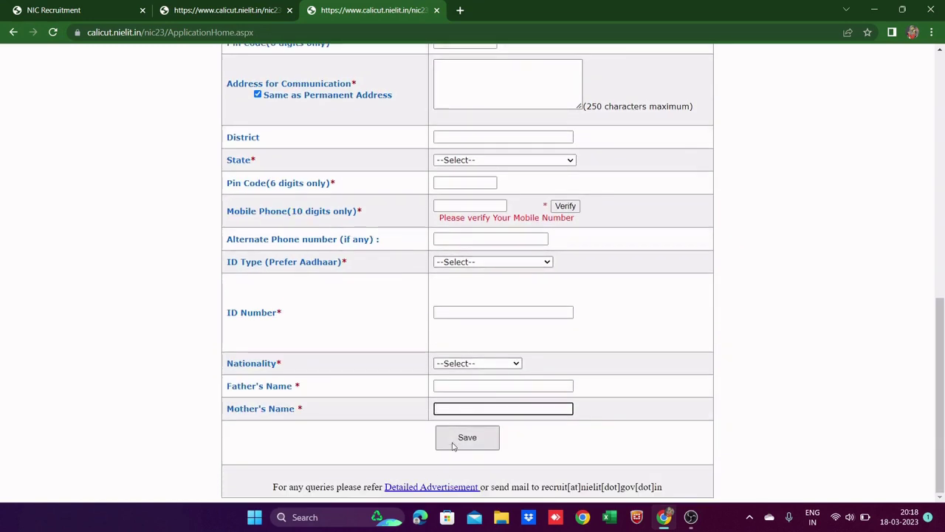
scroll(565, 278, "up", 8)
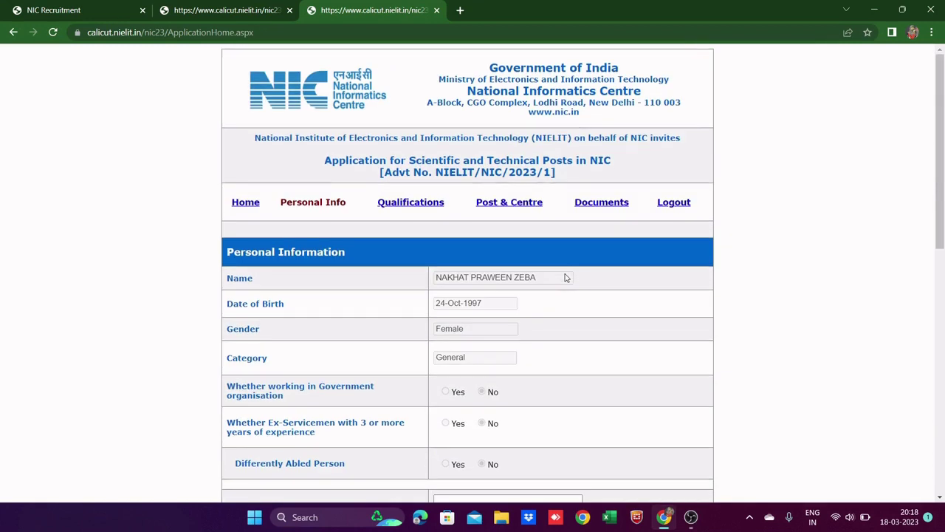